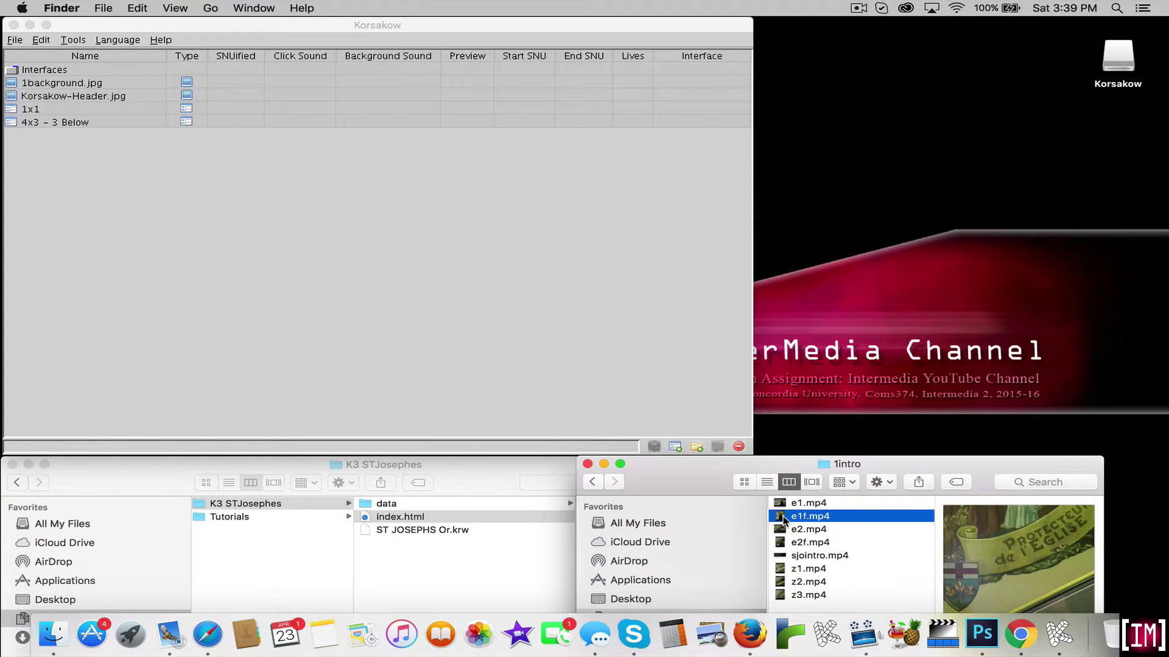
Import e1f.mp4 and give its SNU the IN-keyword e1 and OUT-keyword k1.
left_click_drag(783, 516, 242, 274)
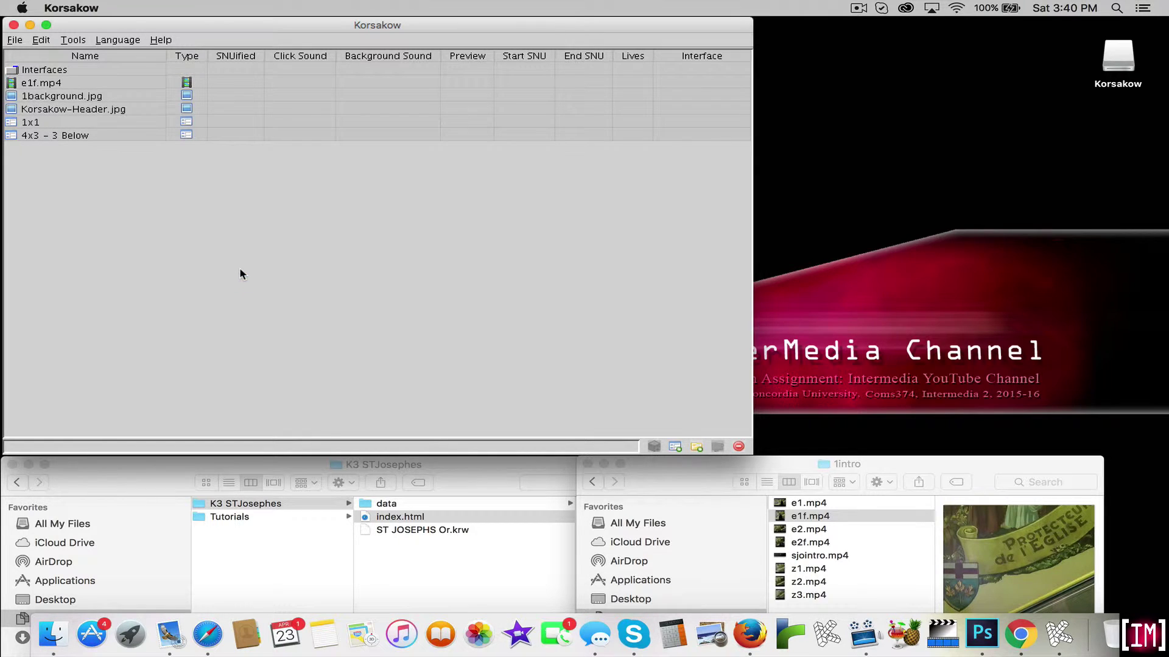
double_click(117, 85)
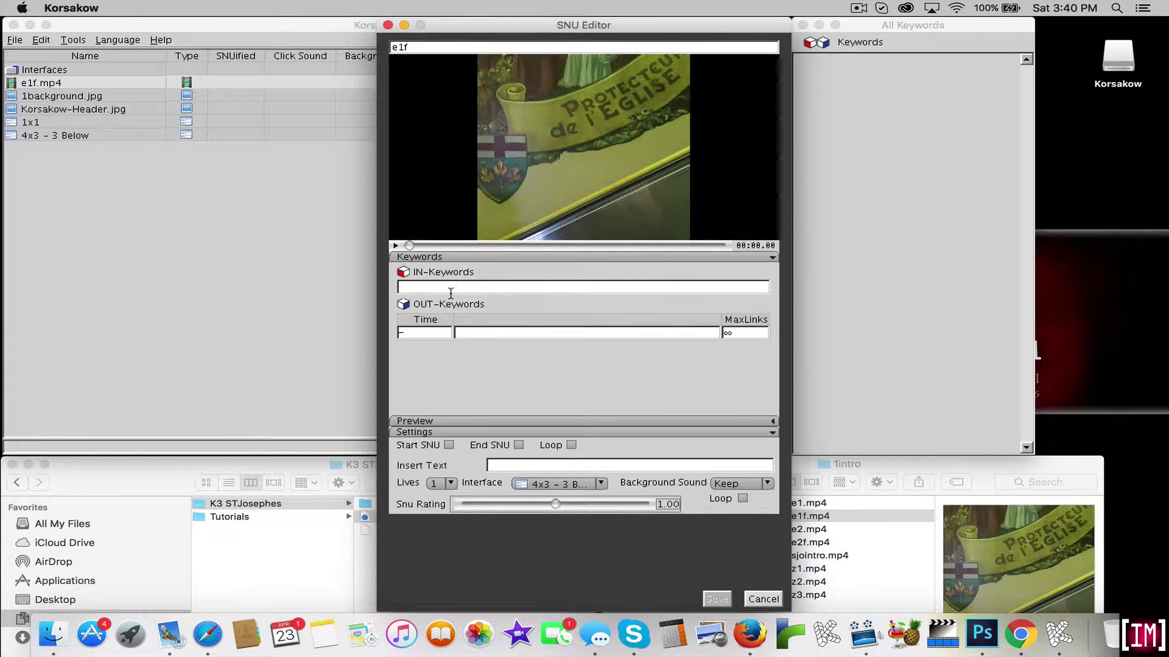
left_click(449, 290)
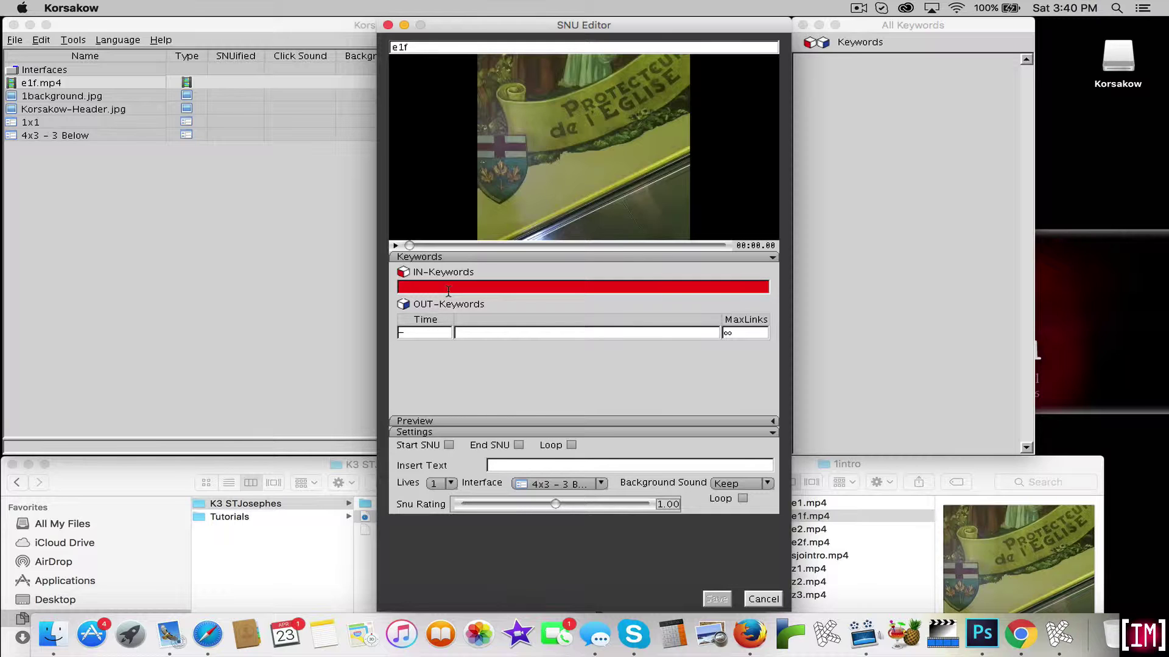
type("e")
type("1")
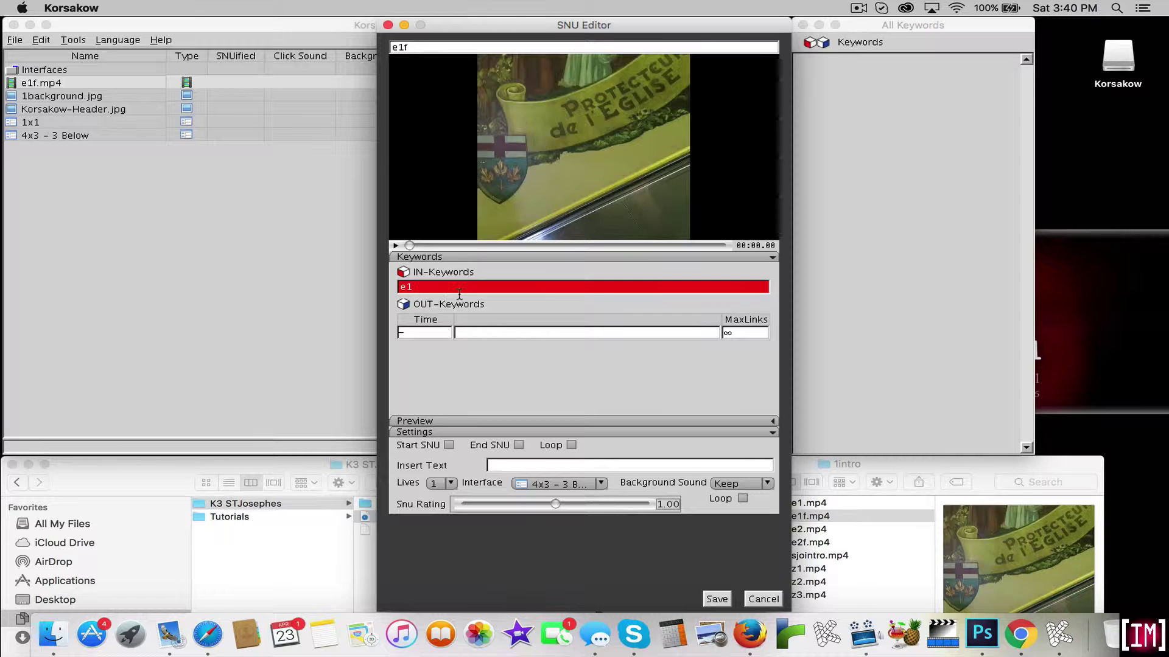
left_click(495, 333)
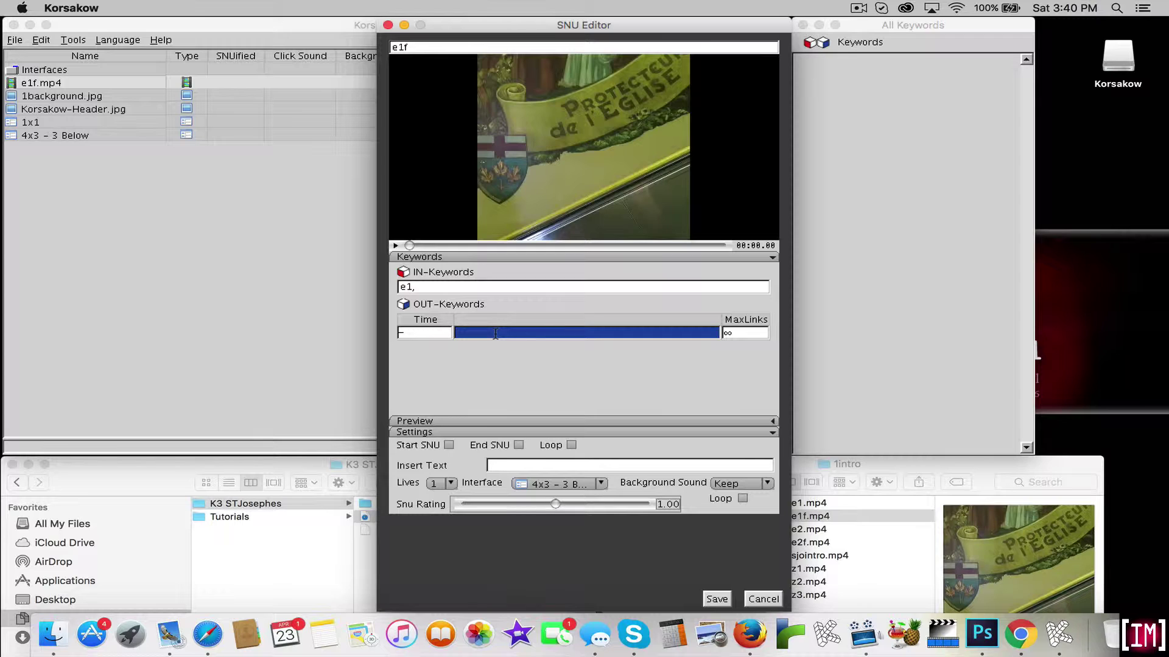
type("k1")
key("Return")
Switch the e1f SNU's interface from 4x3 – 3 Below to 1x1.
left_click(772, 422)
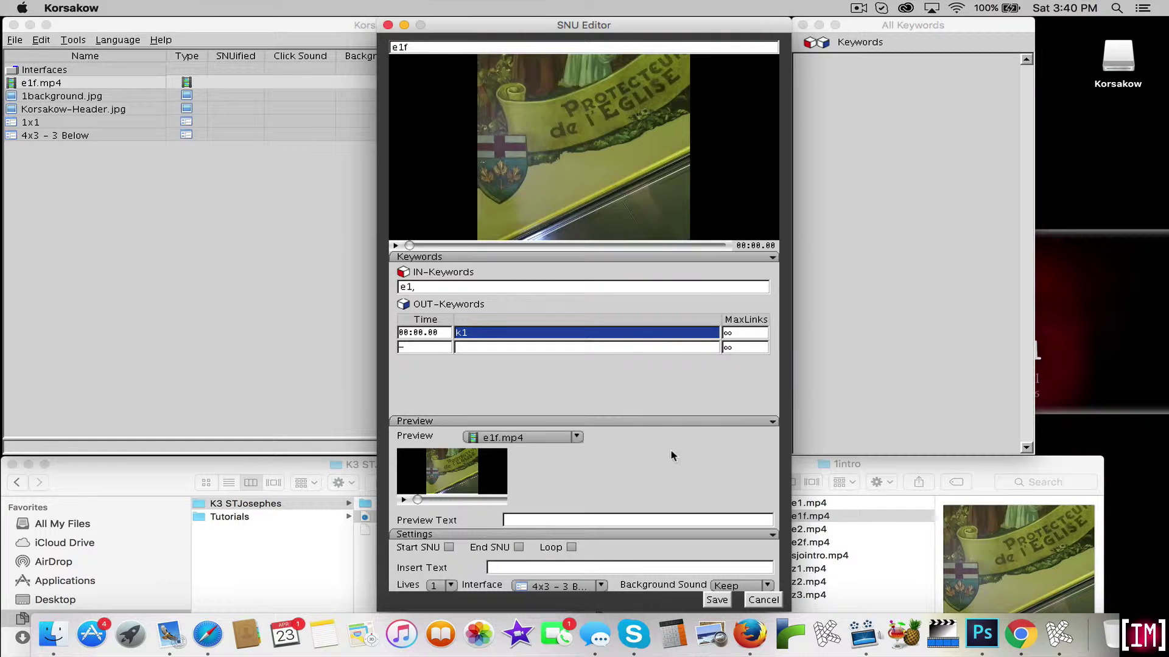
left_click(772, 422)
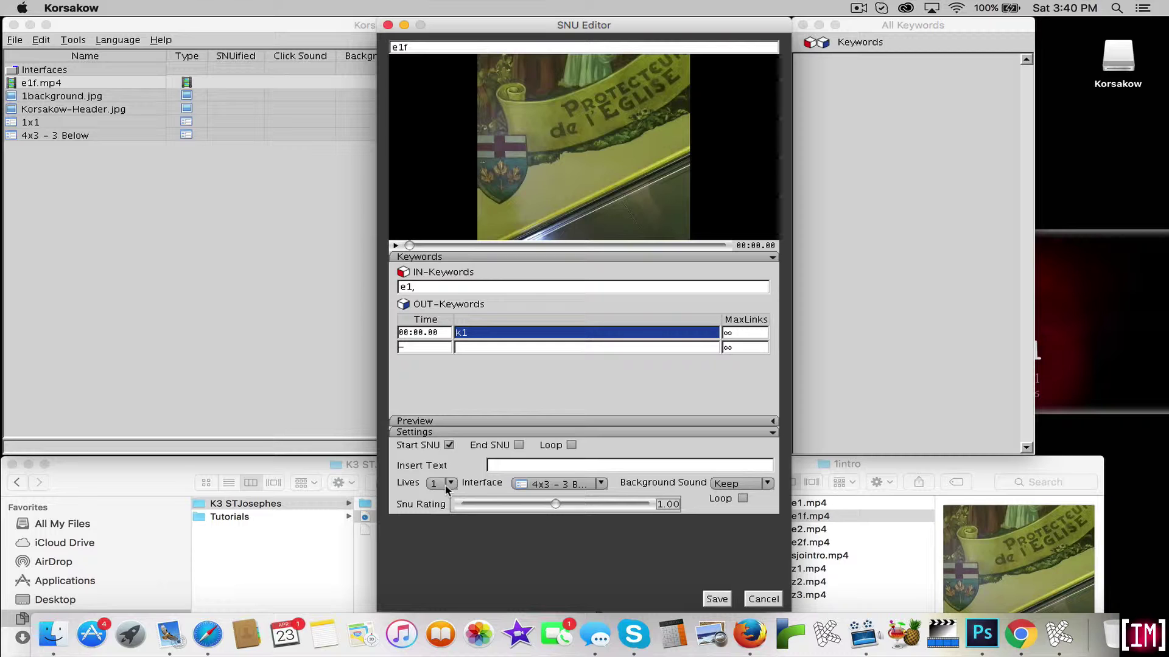
left_click(600, 484)
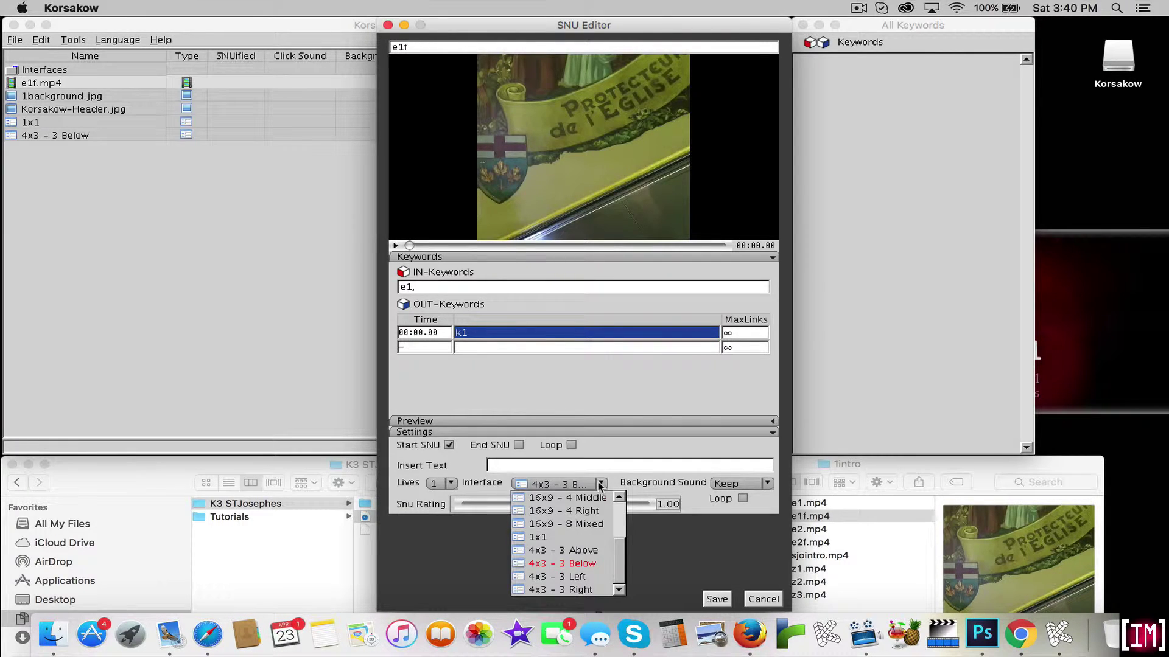
left_click(584, 538)
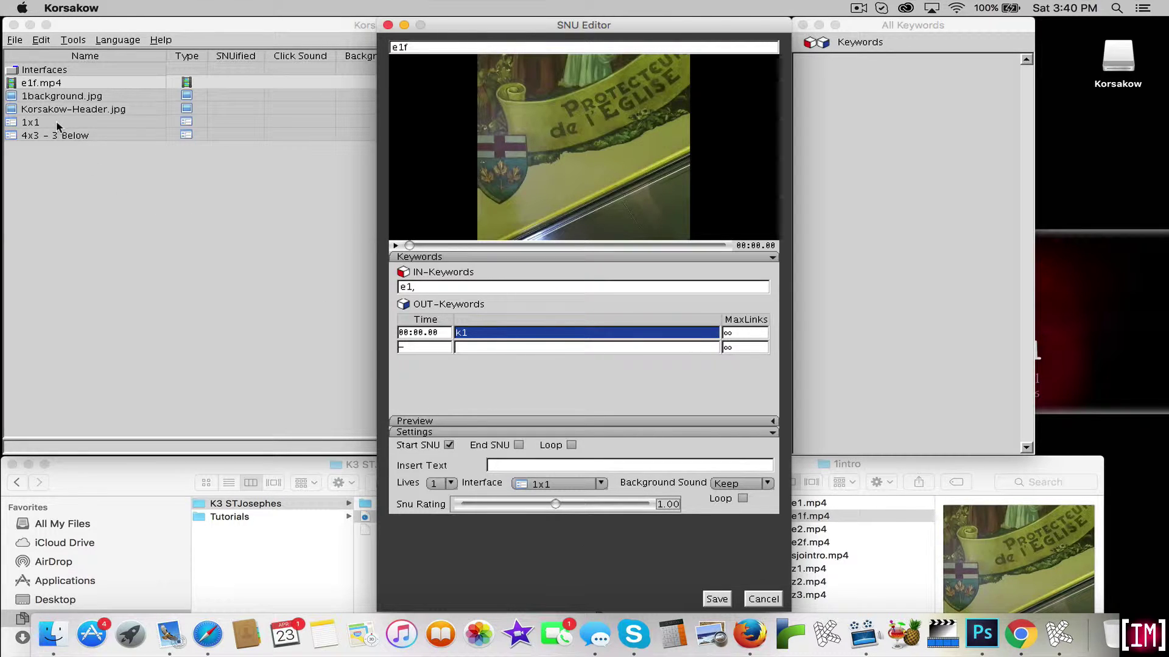
Save the e1f SNU and confirm keywords e1 and k1 each list the e1f clip.
left_click(714, 599)
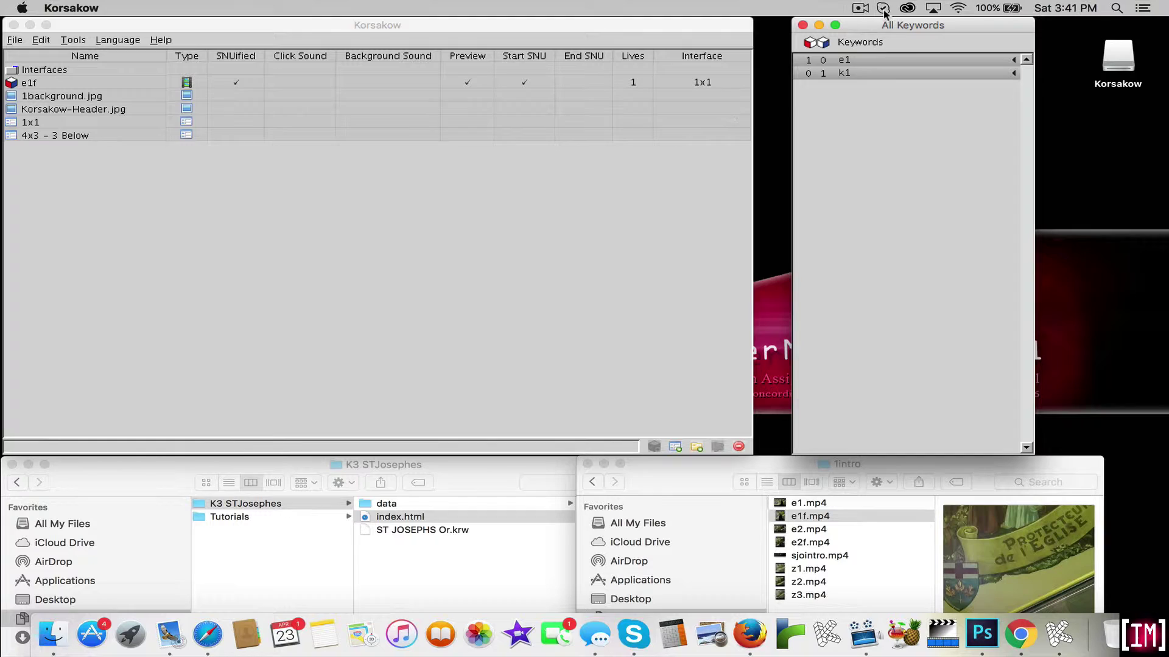
left_click_drag(872, 20, 838, 20)
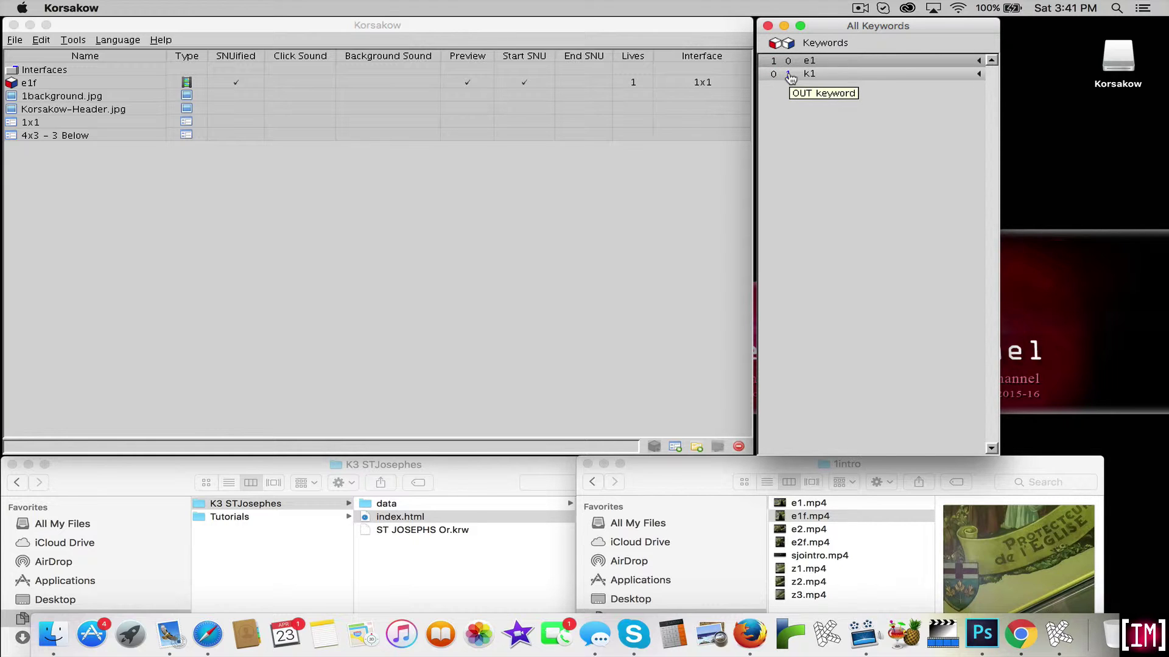
left_click(789, 74)
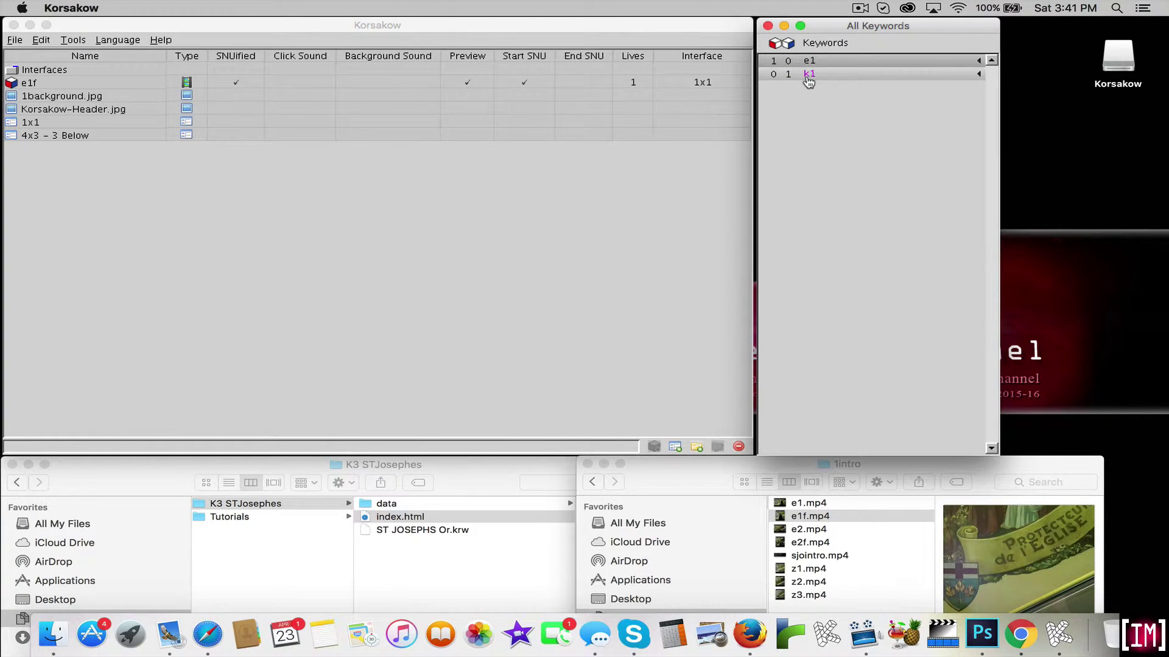
left_click(978, 74)
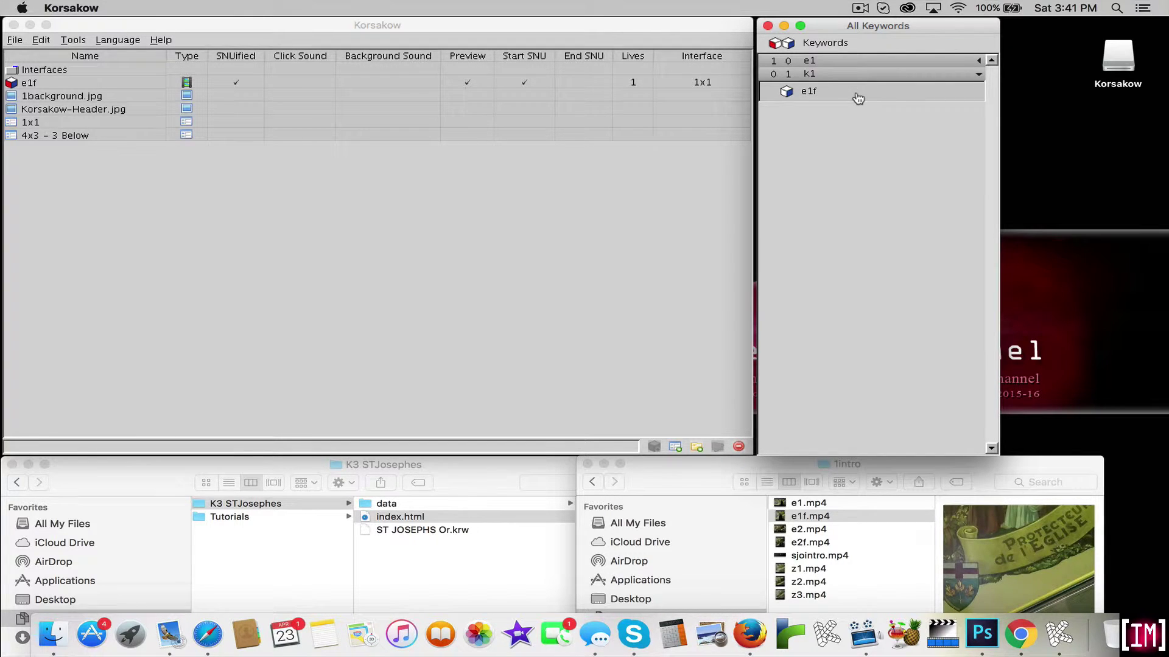
left_click(978, 74)
left_click(978, 61)
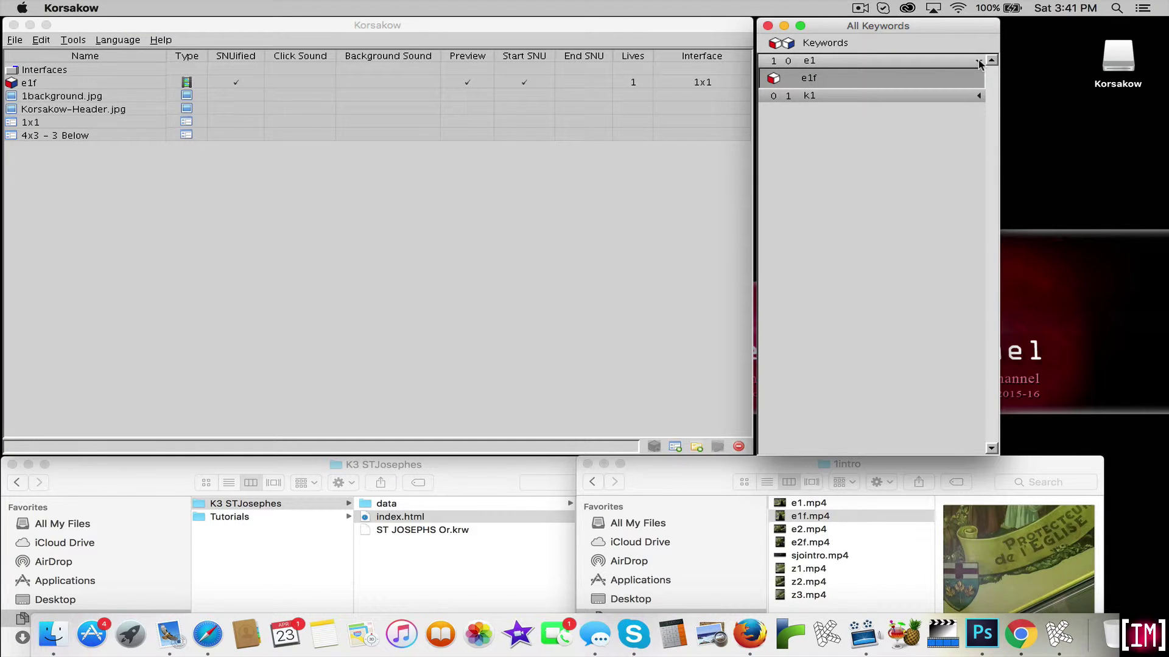
left_click(978, 61)
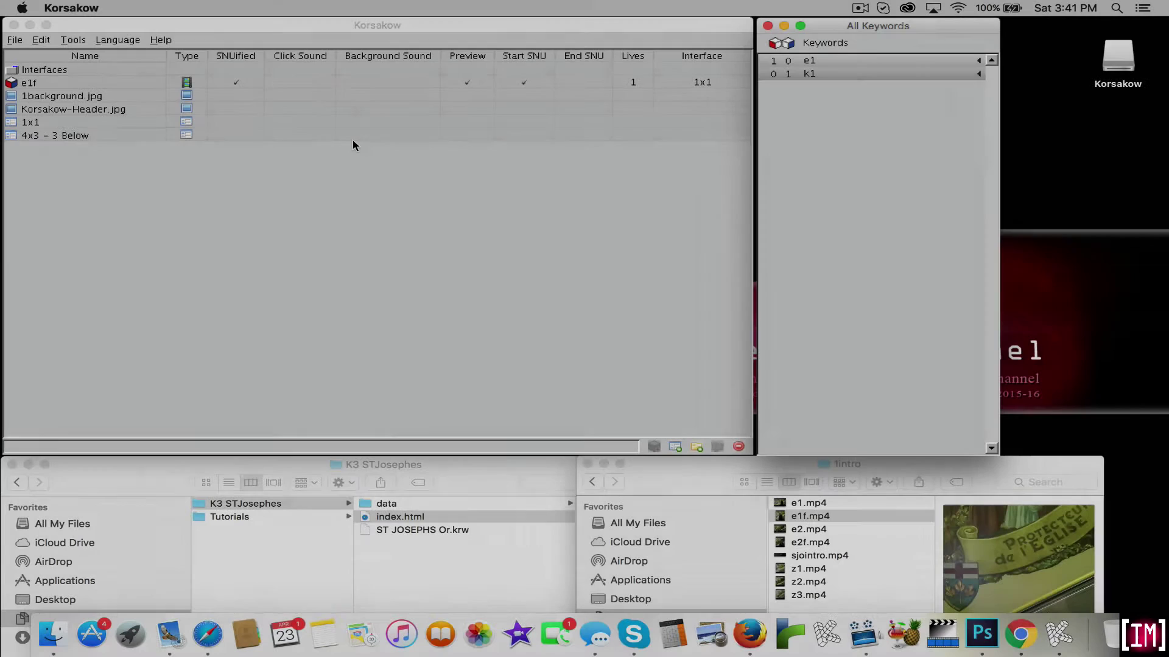
Save the project and export it for web as index.html, replacing the existing files.
left_click(14, 40)
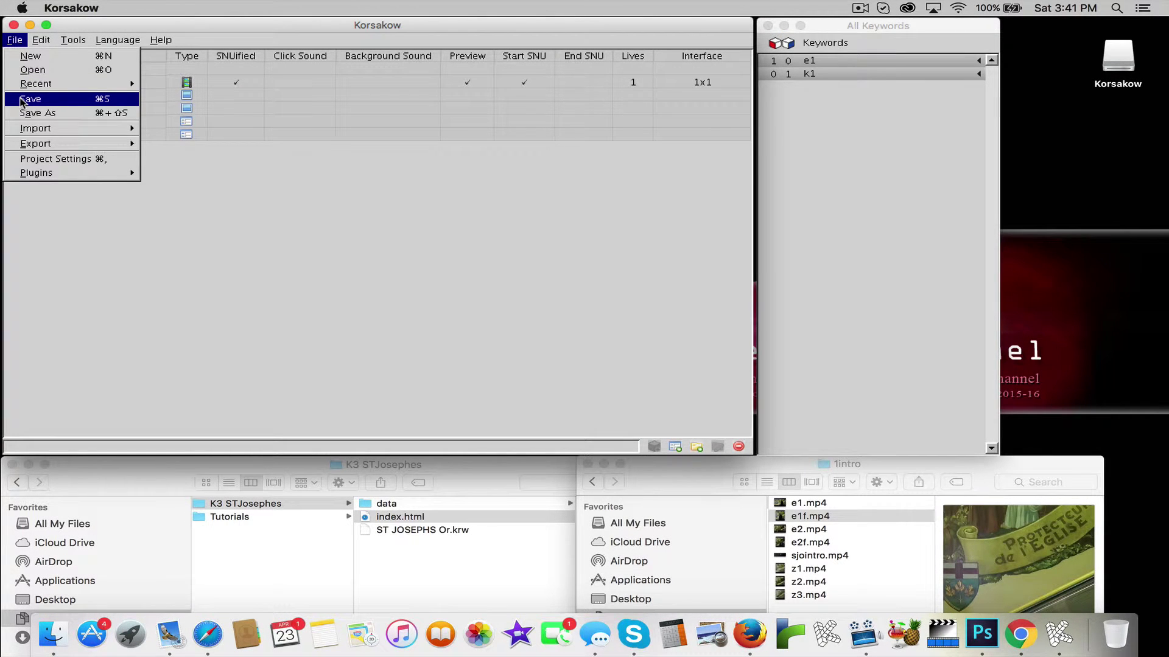
left_click(23, 100)
left_click(15, 39)
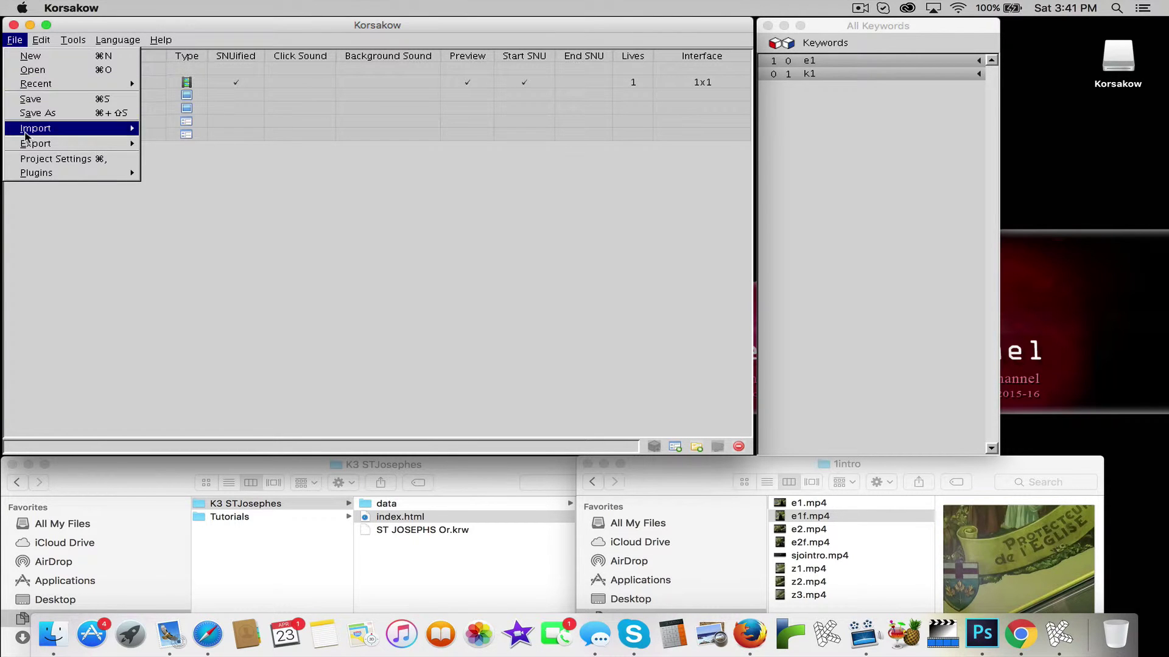
left_click(255, 151)
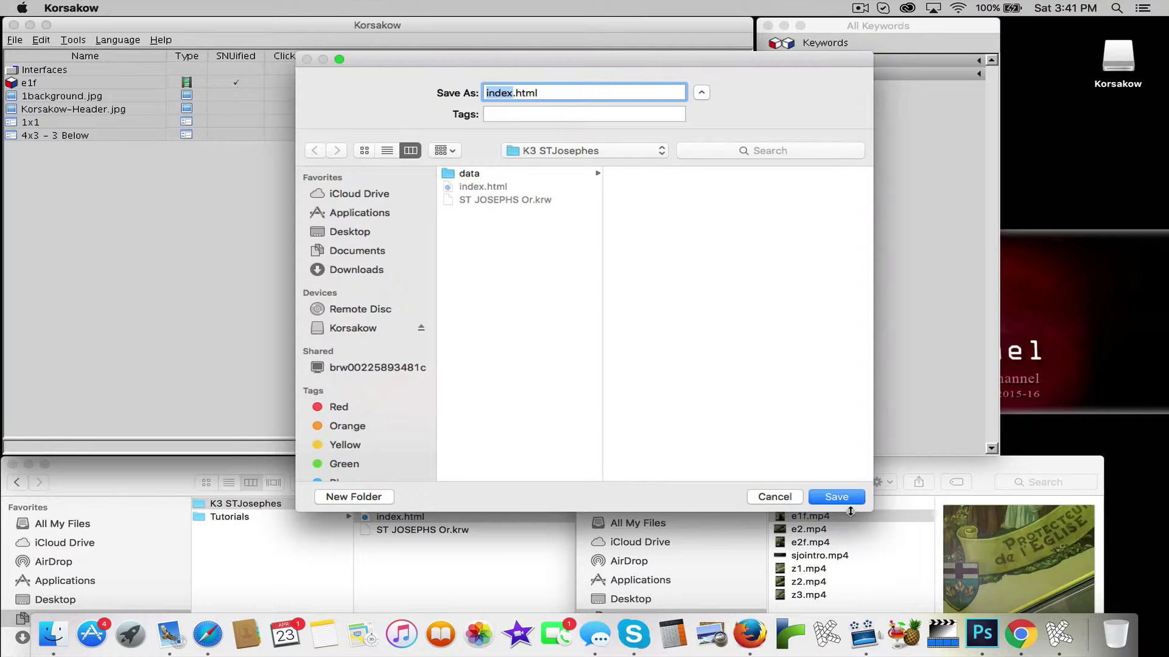
left_click(837, 497)
left_click(713, 154)
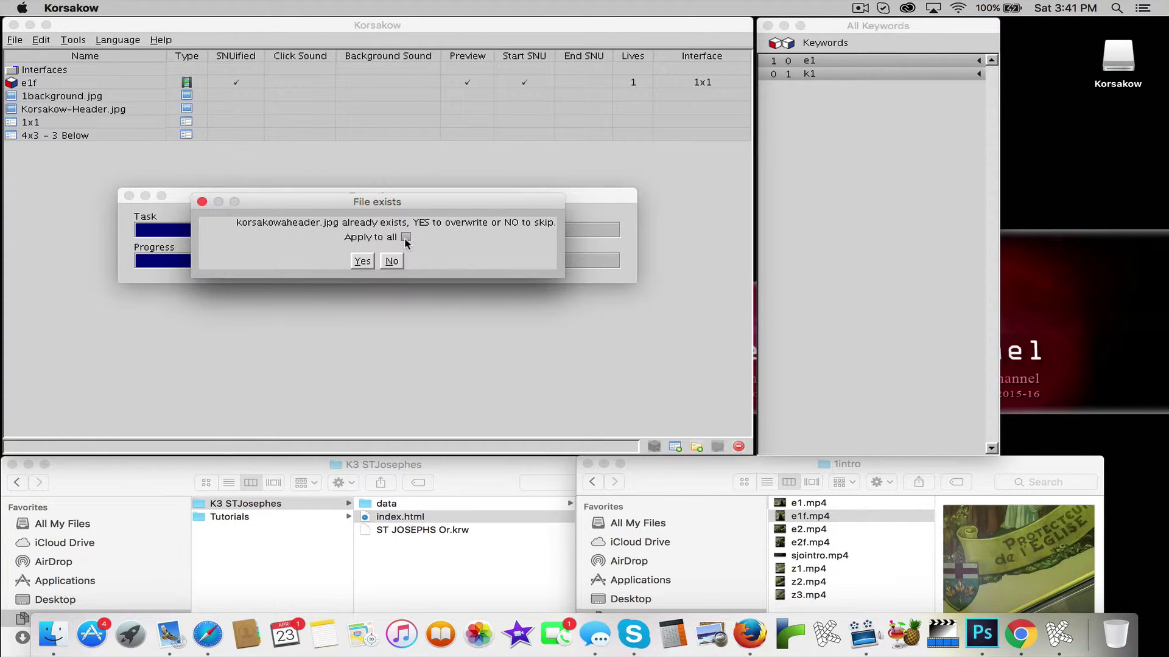
left_click(367, 262)
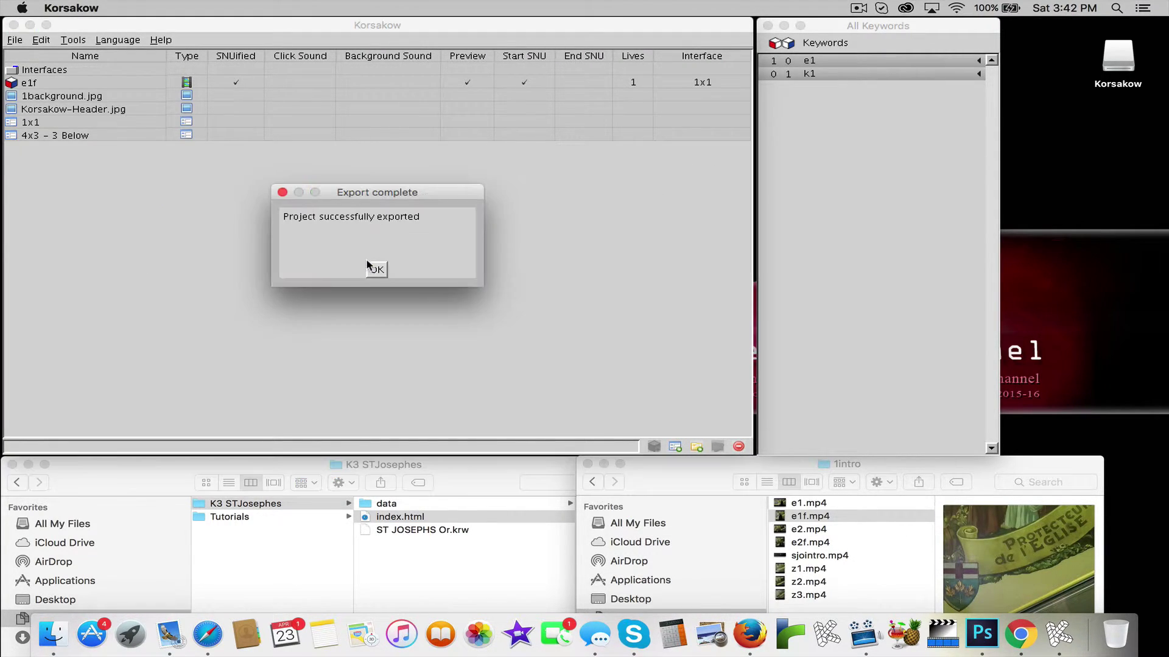
Dismiss the export-complete notice and bring up the Open With options for index.html.
left_click(377, 270)
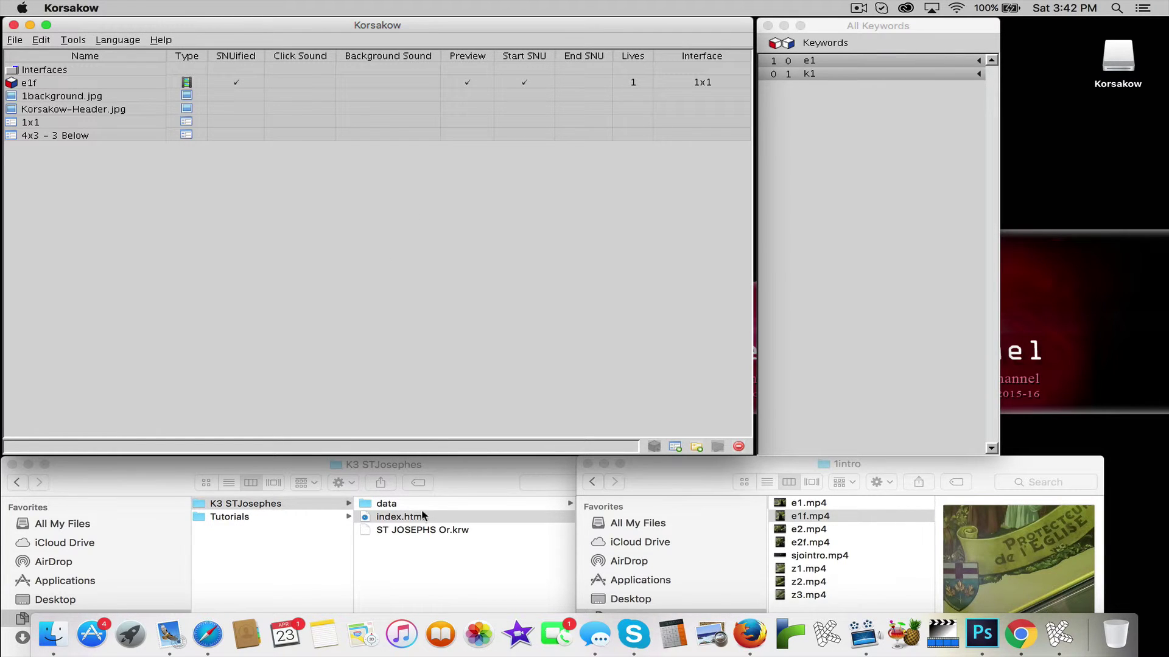
left_click(374, 517)
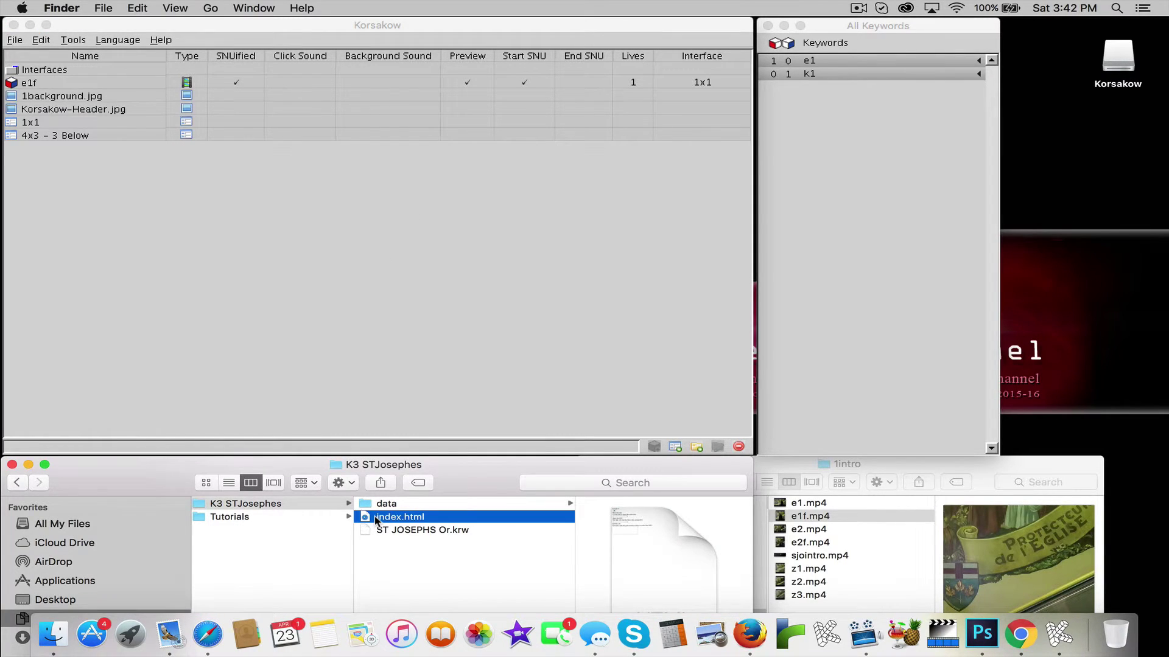
right_click(375, 516)
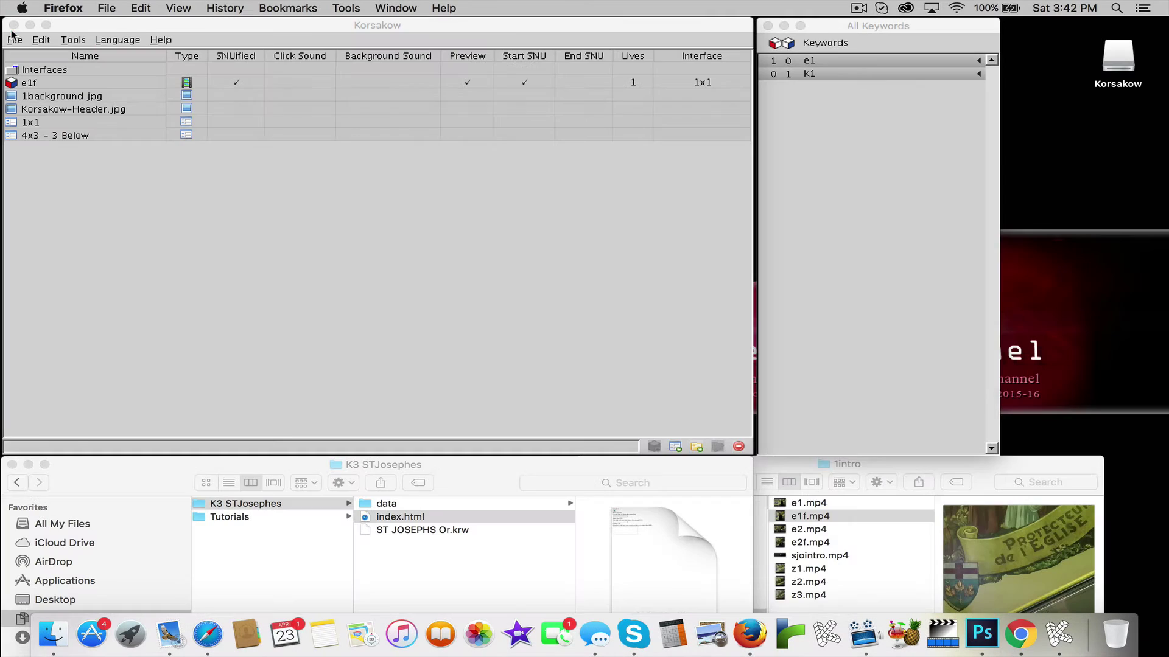
Close the Firefox preview and open the 1x1 interface in the Interface Editor.
left_click(11, 31)
left_click(136, 162)
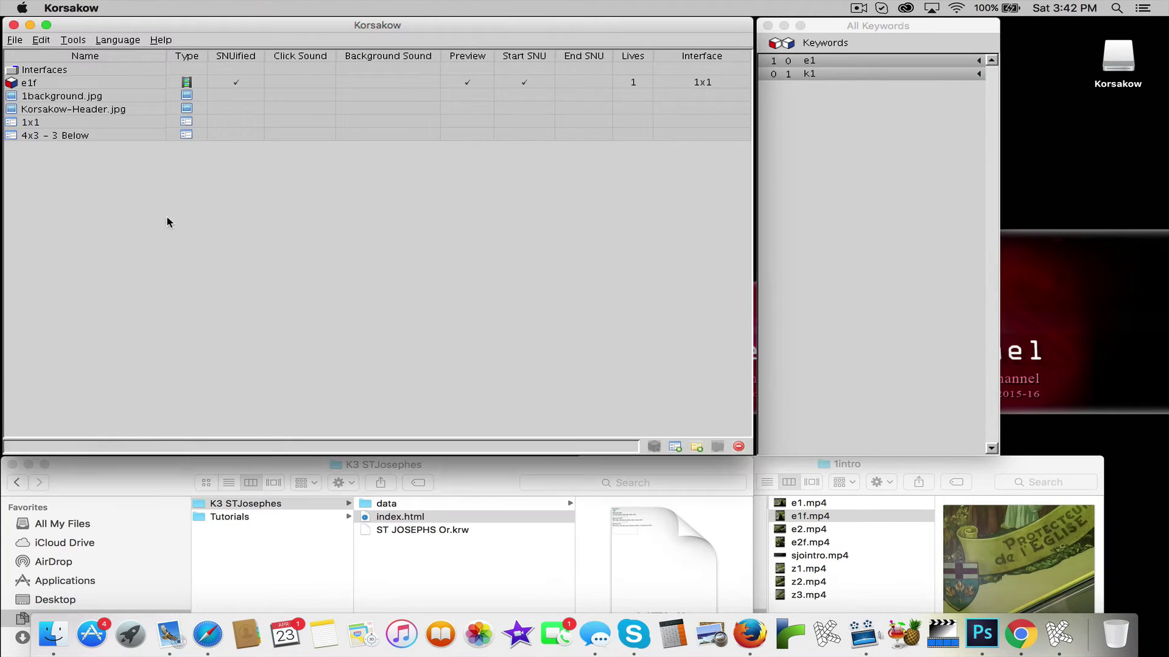
double_click(12, 124)
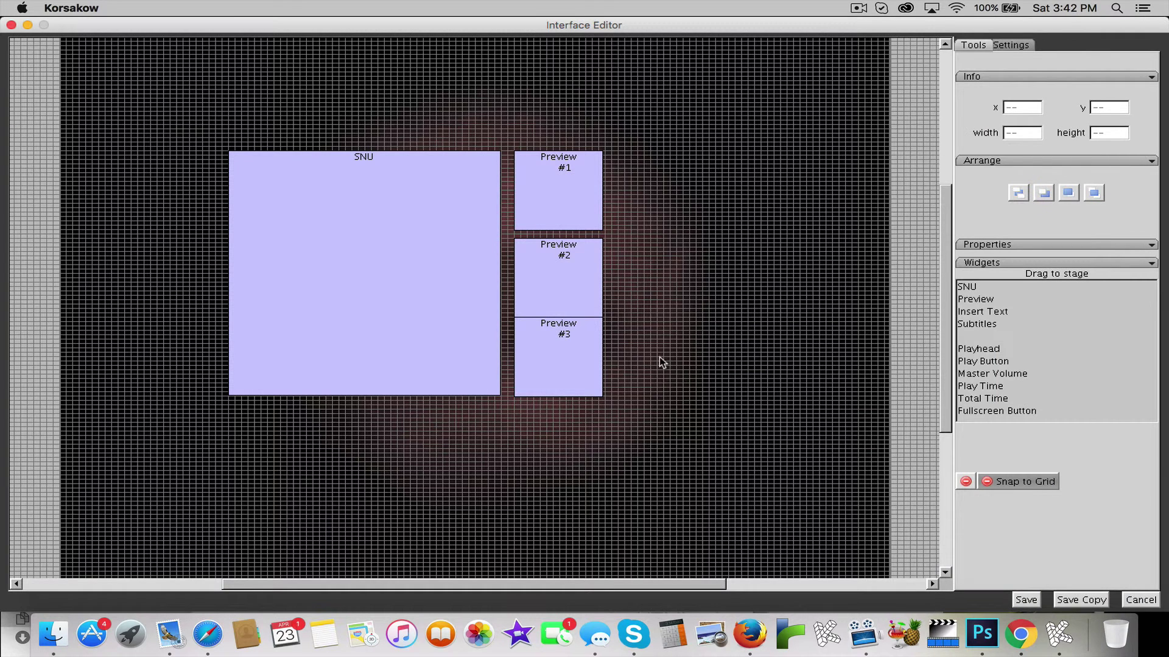